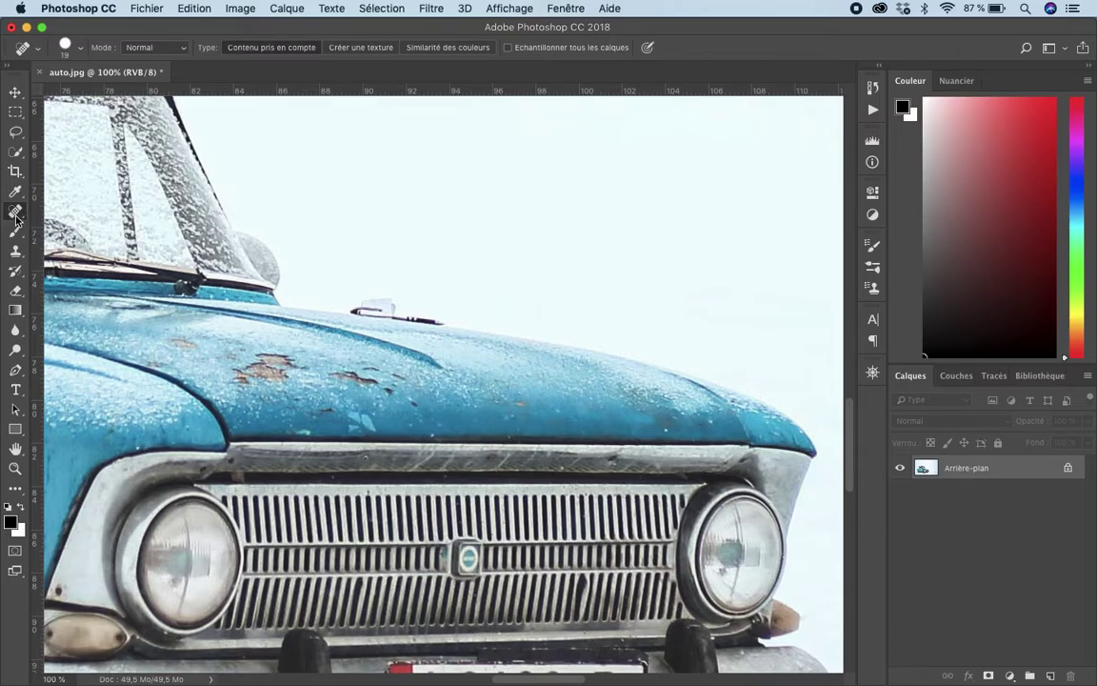
Step: Activate the Spot Healing Brush (Outil Correcteur localisé) and lower its brush hardness to the minimum for soft edges
click(15, 213)
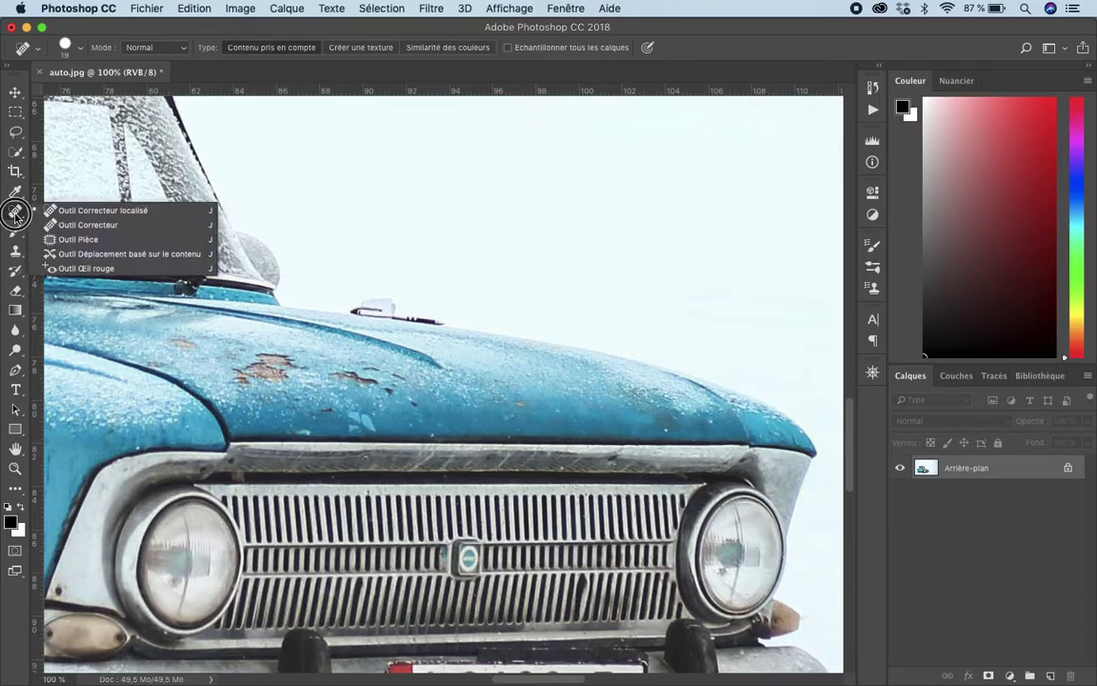
click(65, 211)
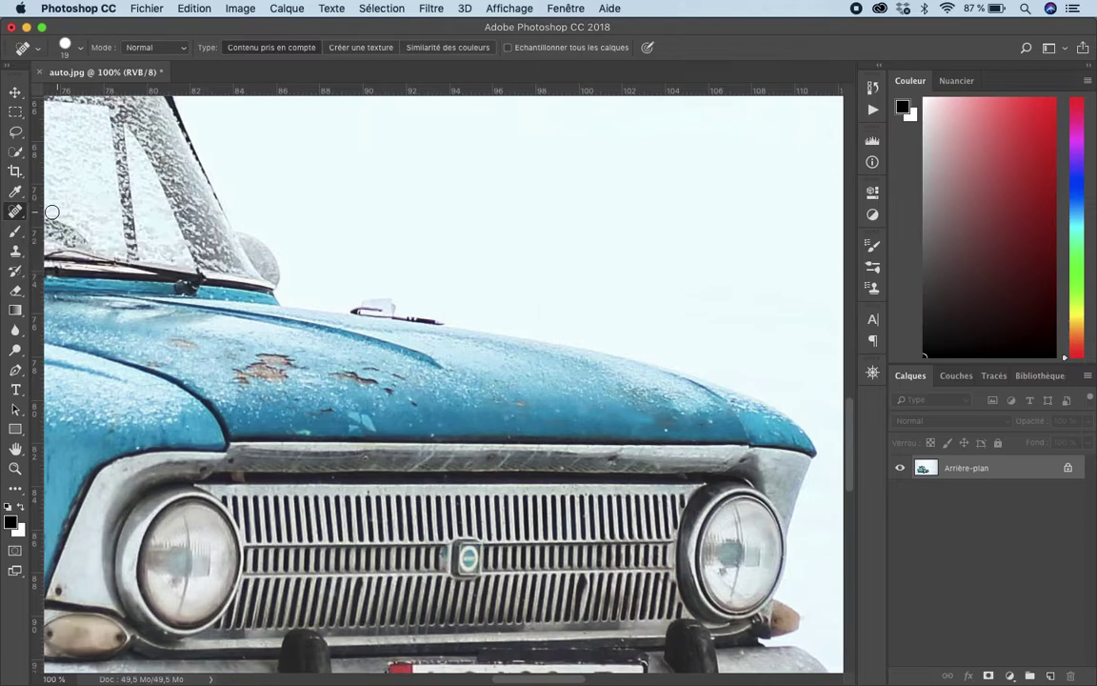
click(16, 213)
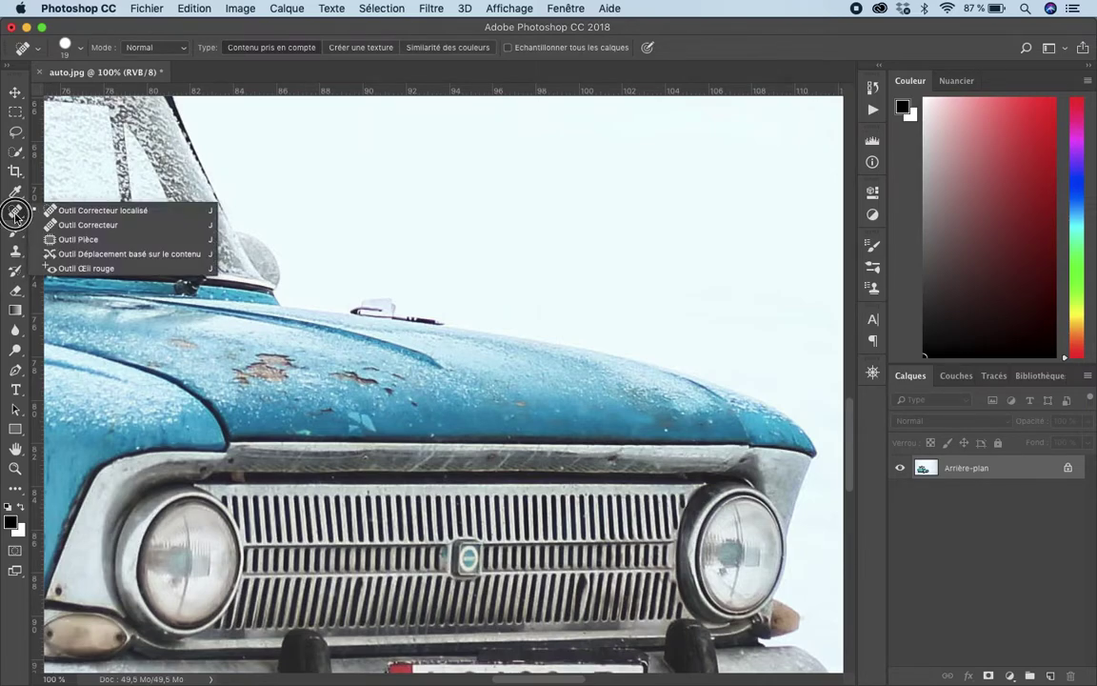
click(76, 211)
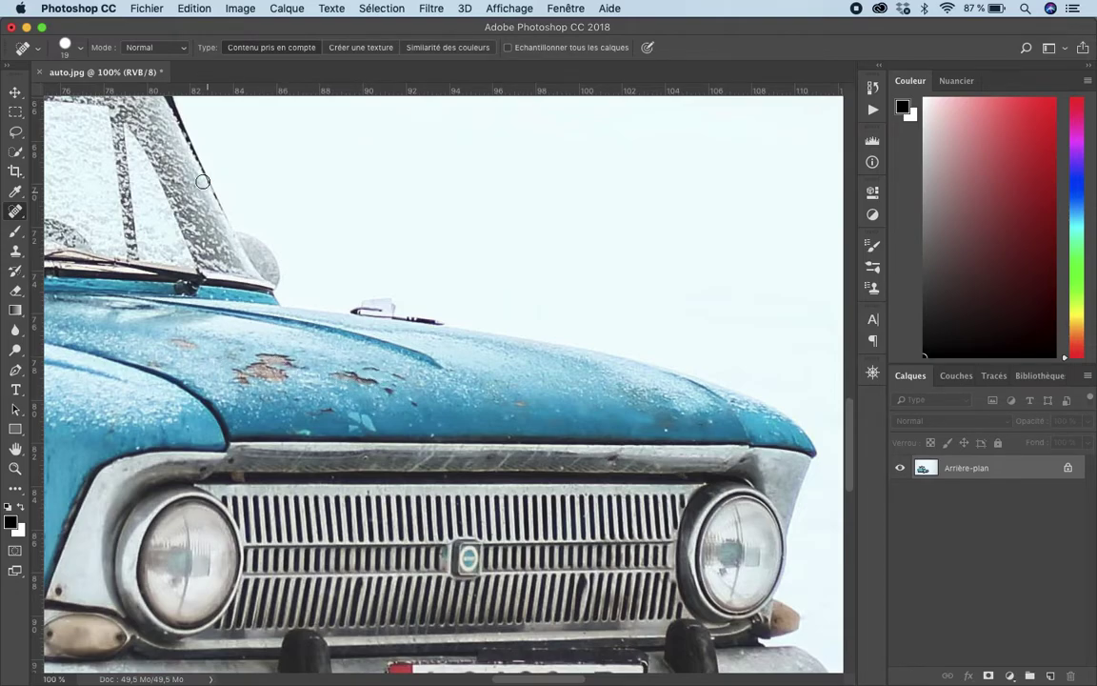
click(80, 49)
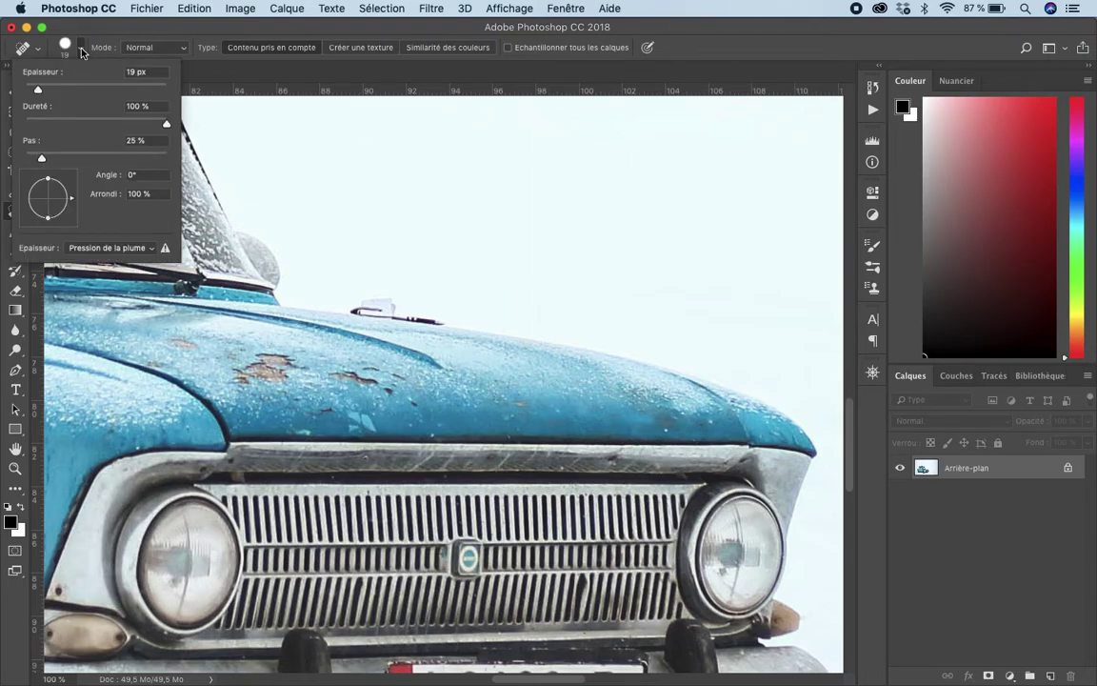
click(81, 49)
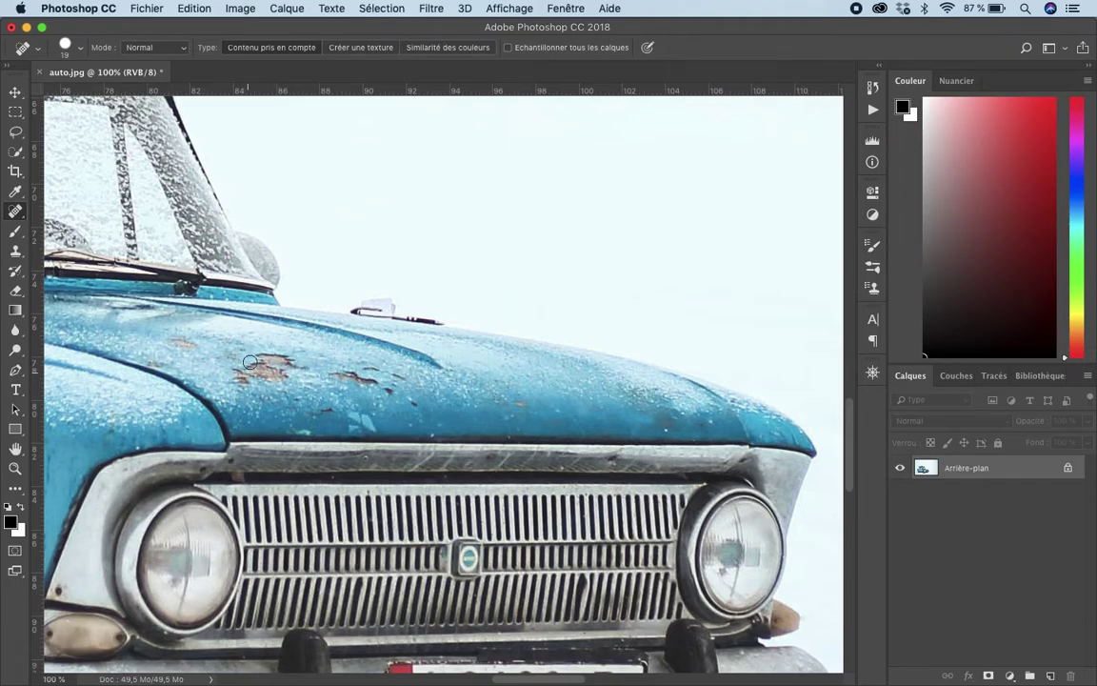
click(304, 375)
click(82, 49)
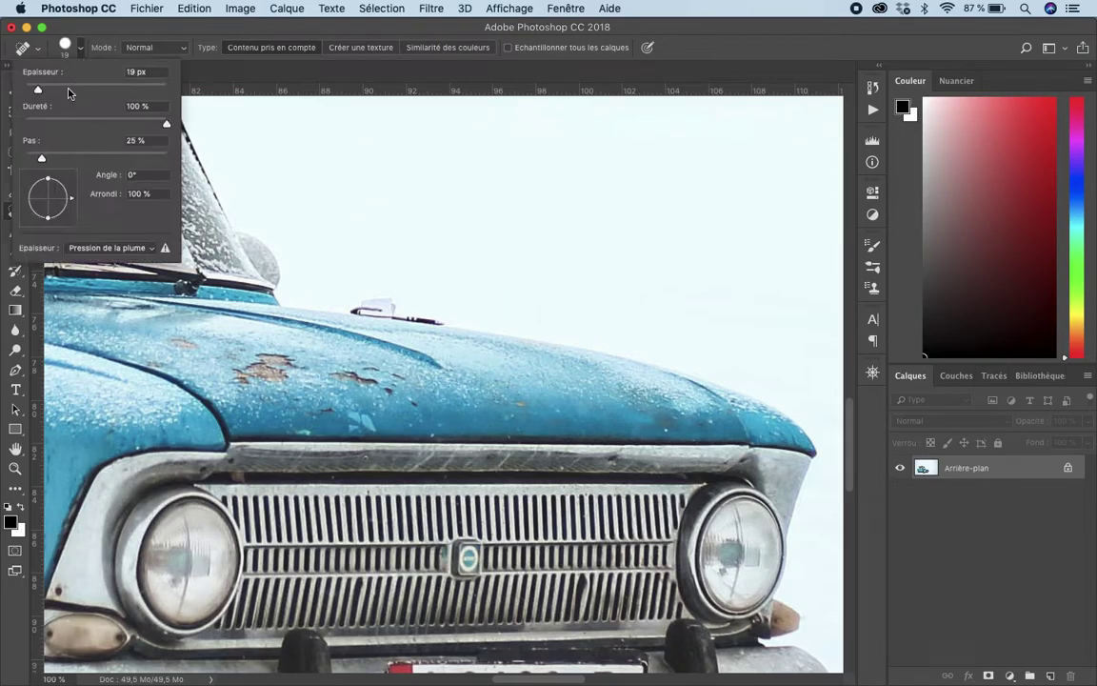
click(156, 122)
mouse_move(155, 122)
mouse_down()
mouse_move(27, 122)
mouse_move(170, 122)
mouse_move(24, 122)
mouse_up()
click(100, 38)
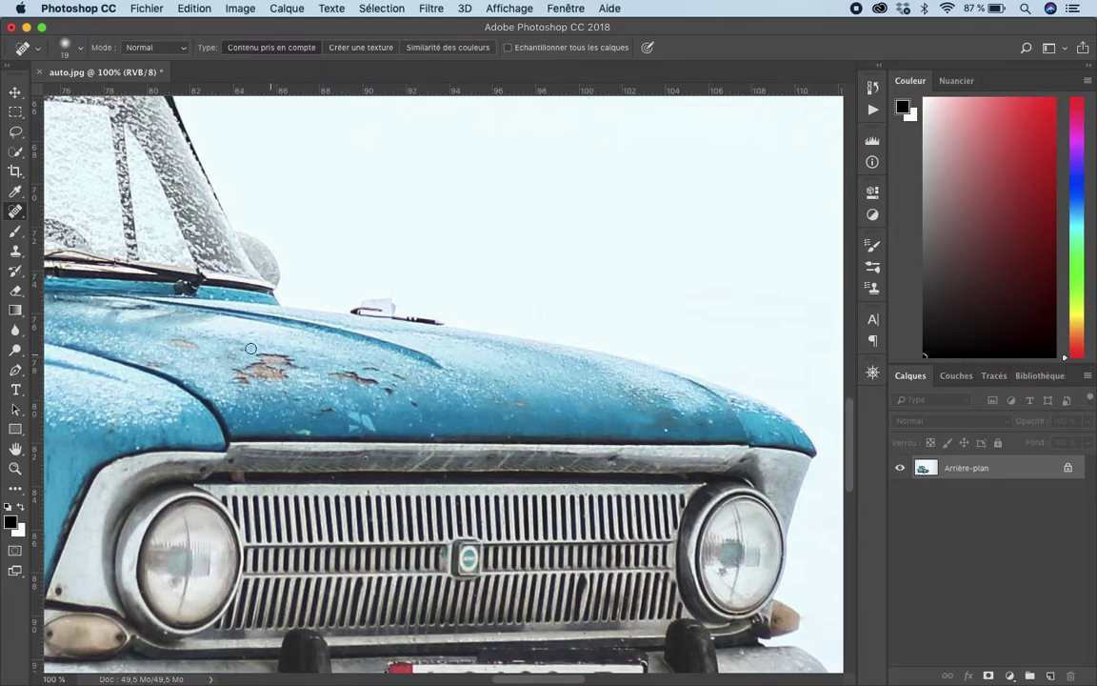
click(550, 47)
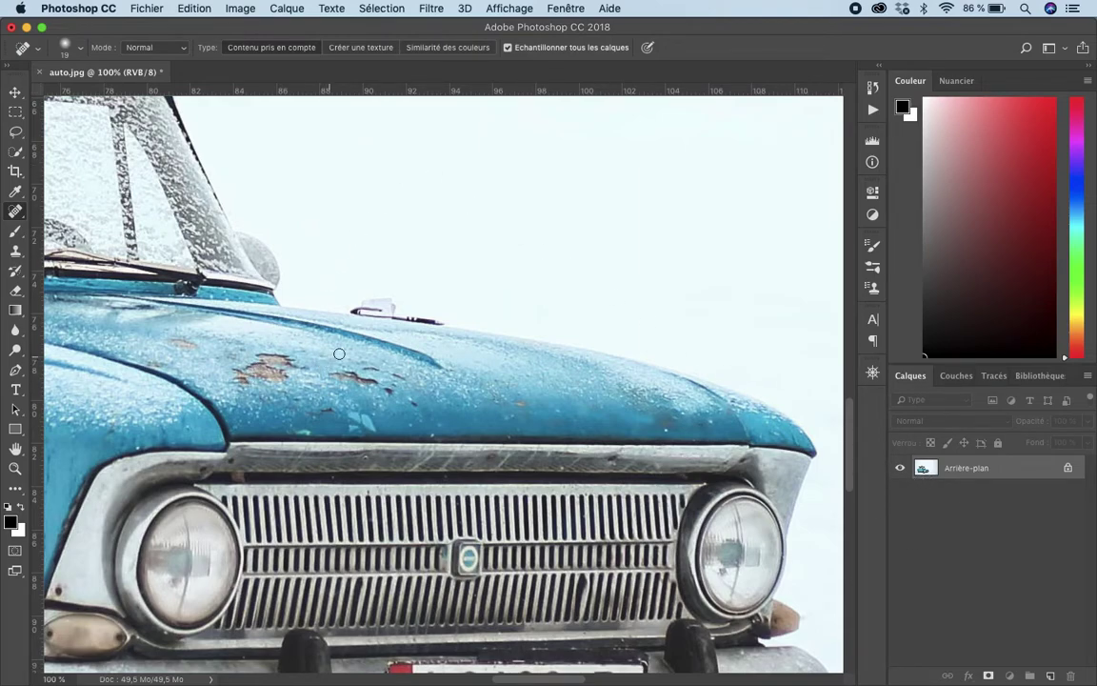
click(507, 47)
click(508, 47)
Step: Create a new layer named "retouches" and make the Spot Healing Brush sample all layers
click(1087, 375)
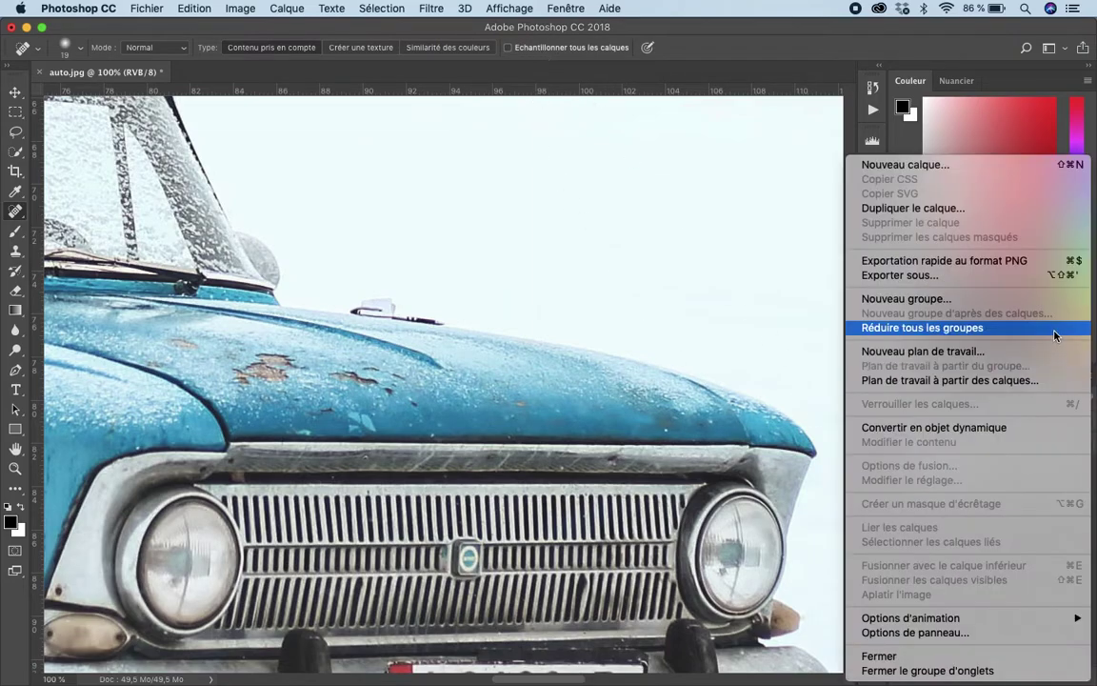
click(964, 174)
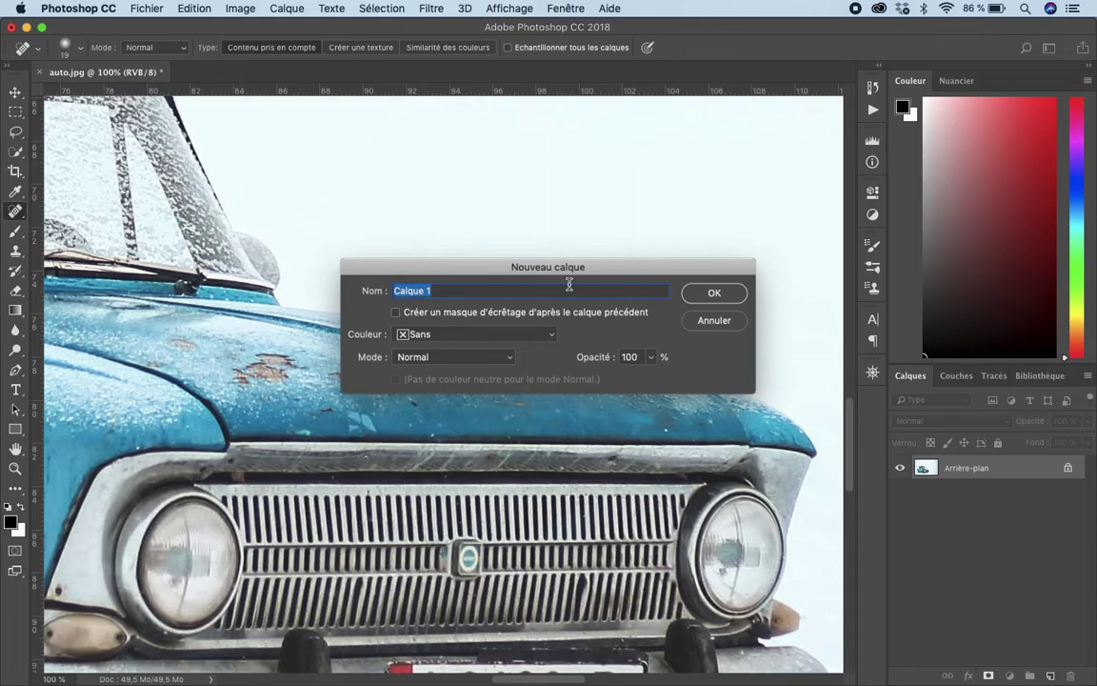
text(retouches)
key(Return)
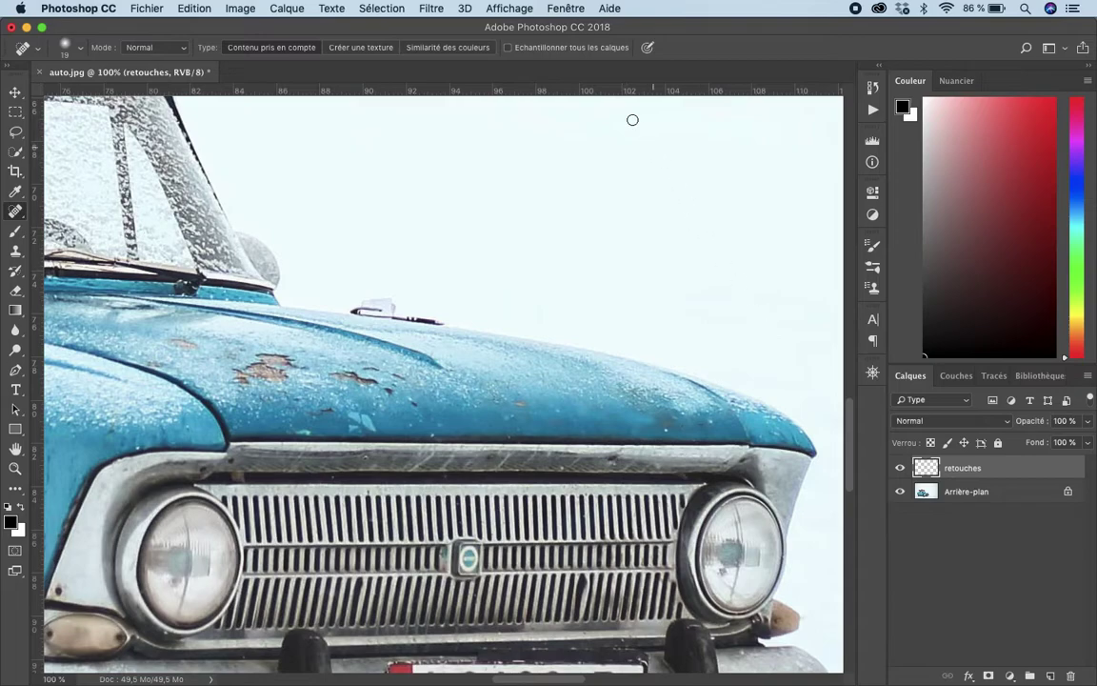
click(519, 51)
Step: Heal the largest rust patch on the hood on the retouches layer, and check the retouch with the Arrière-plan layer temporarily hidden
key(bracketright)
key(bracketright)
key(bracketright)
mouse_move(275, 359)
mouse_down()
mouse_move(250, 367)
mouse_move(276, 369)
mouse_up()
key(bracketleft)
key(bracketleft)
key(bracketleft)
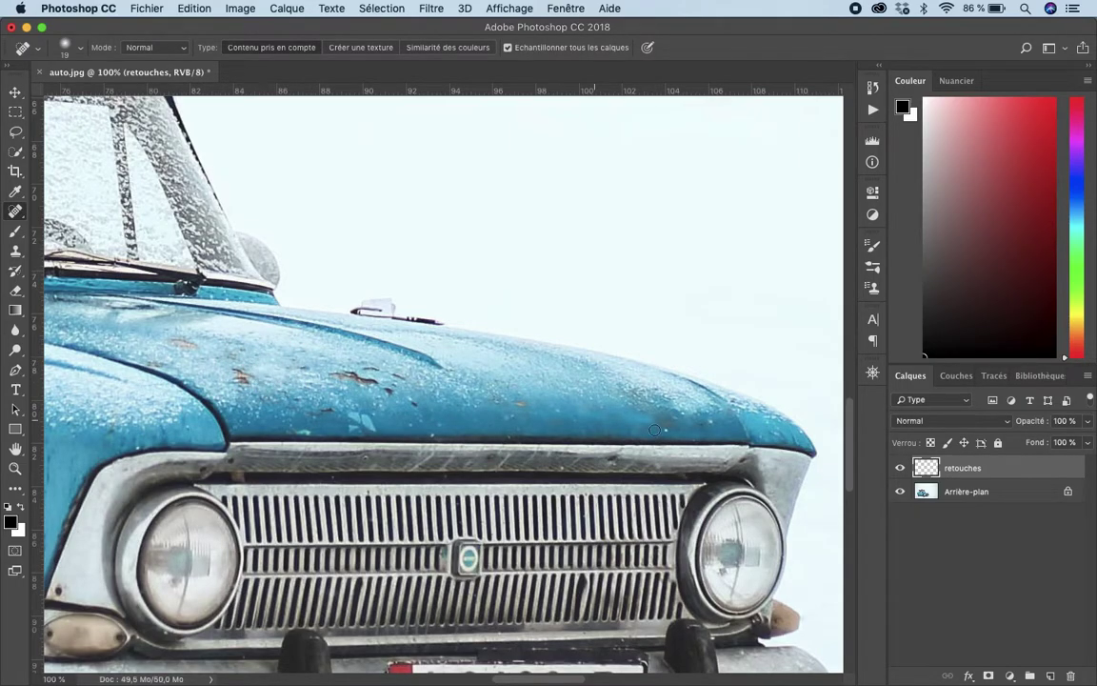
click(900, 491)
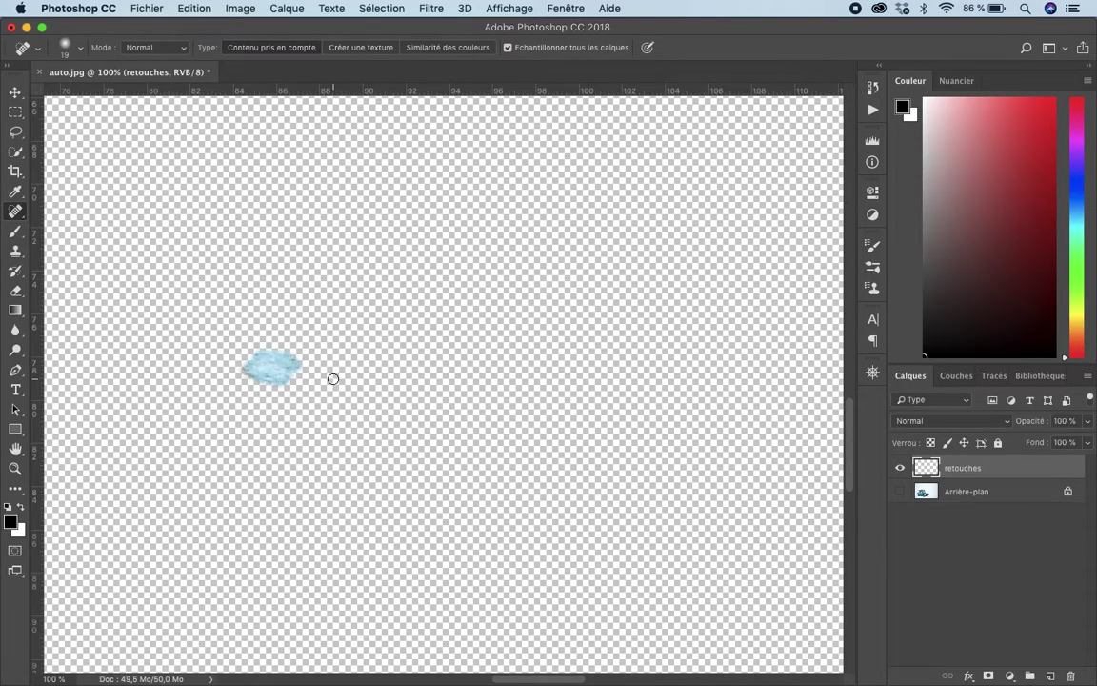
click(900, 491)
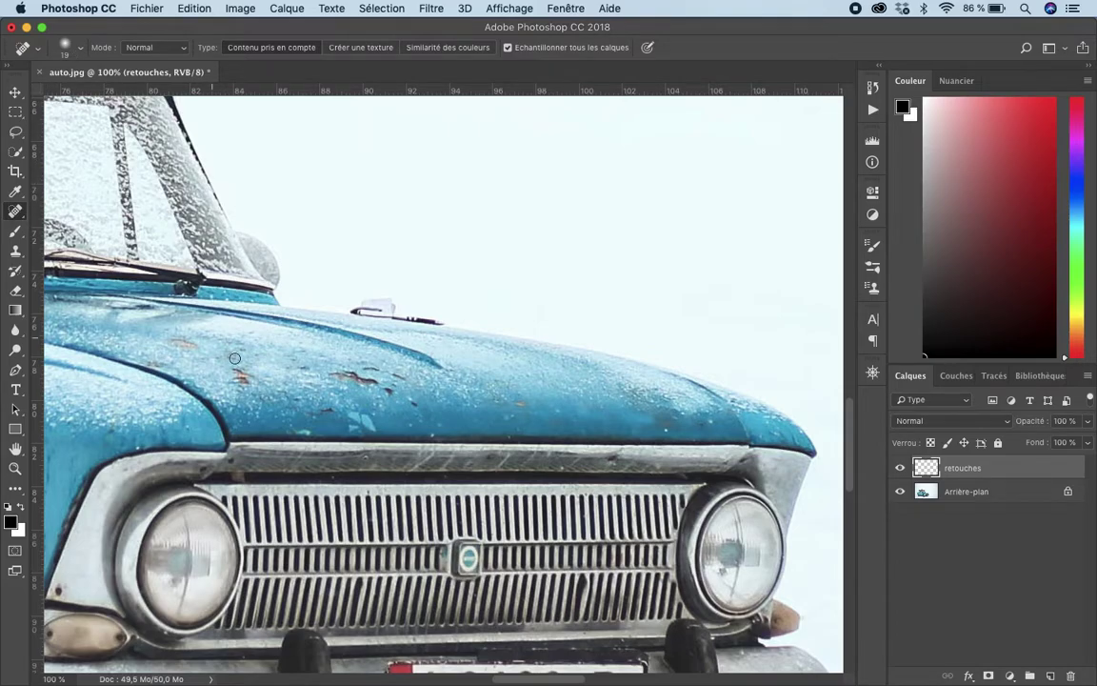
Step: Heal the leftover rust marks and small chips around the repaired patch on the hood with the Spot Healing Brush
key(bracketright)
key(bracketright)
key(bracketright)
key(bracketright)
key(bracketright)
key(bracketright)
key(bracketright)
click(245, 376)
Step: Inspect the healed pixels without the Arrière-plan layer, and compare the hood with the retouches layer hidden and shown
click(900, 491)
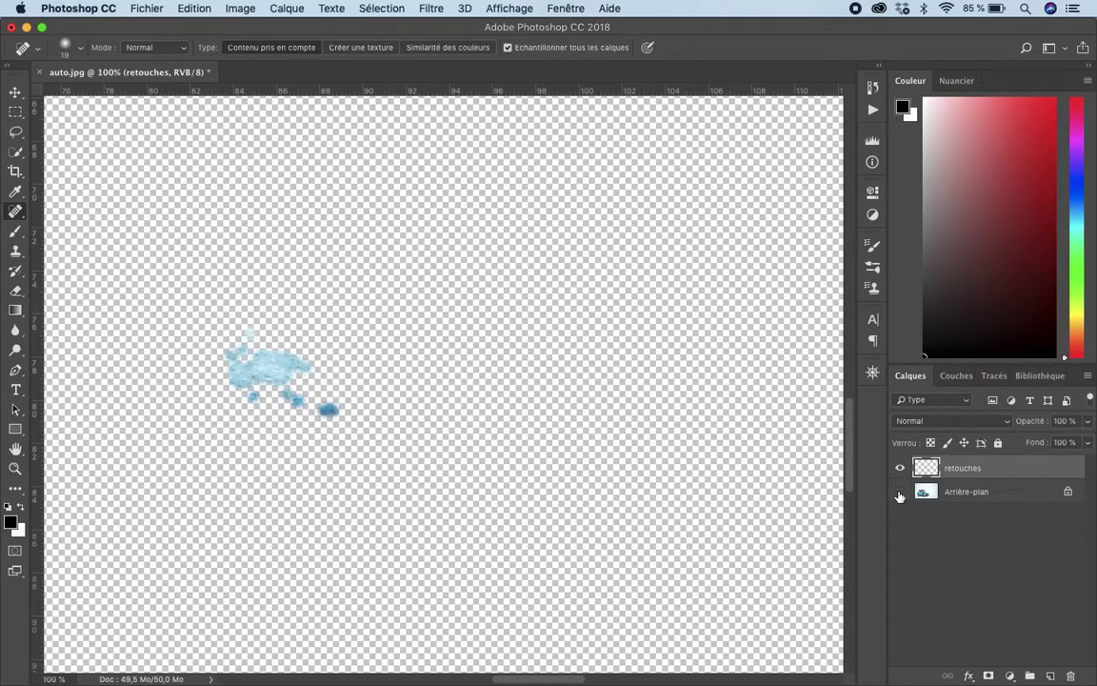
click(900, 491)
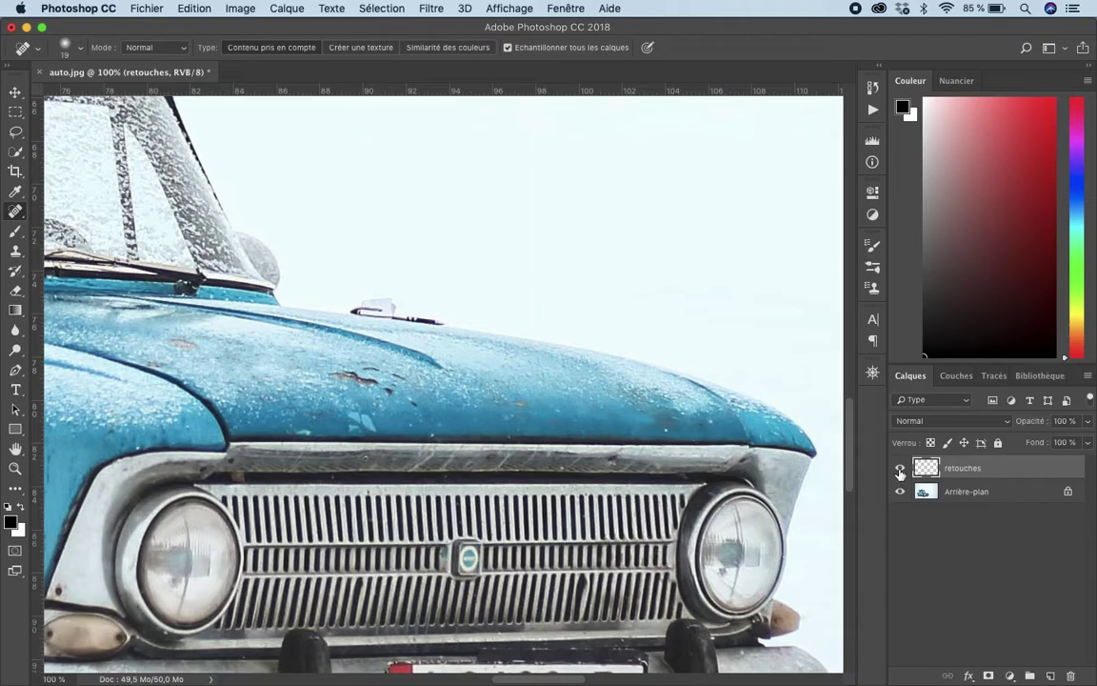
click(900, 469)
click(901, 468)
click(900, 469)
click(900, 469)
Step: Activate the Patch tool (Outil Pièce) and use Contenu pris en compte as its patch mode after viewing the Normale options
click(15, 213)
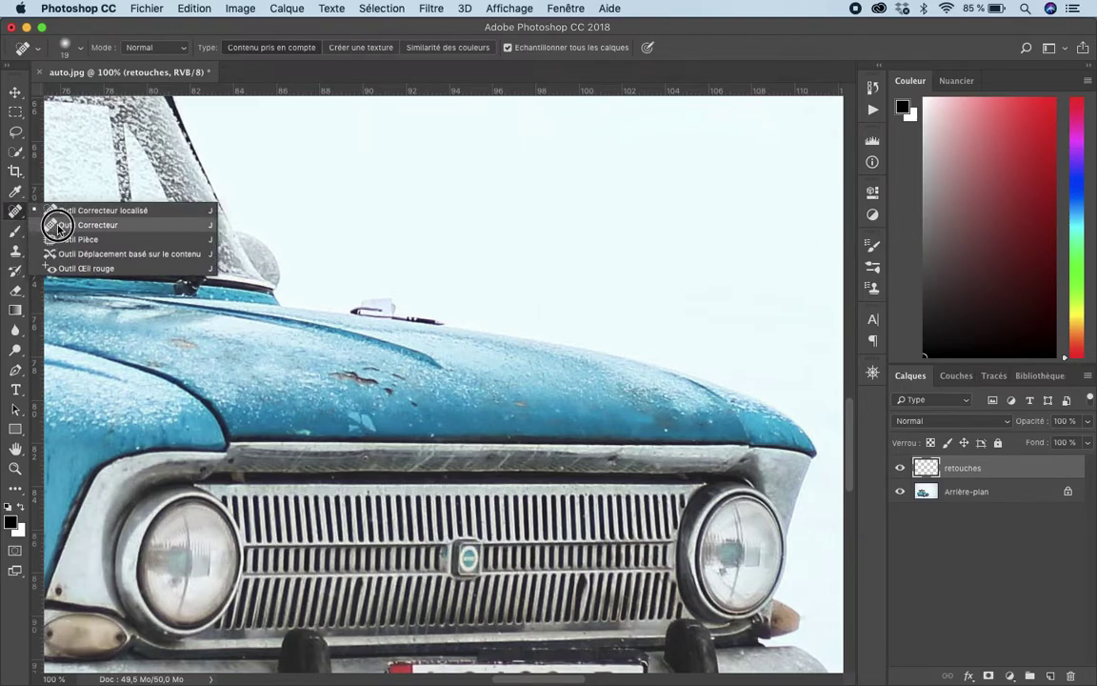
click(103, 241)
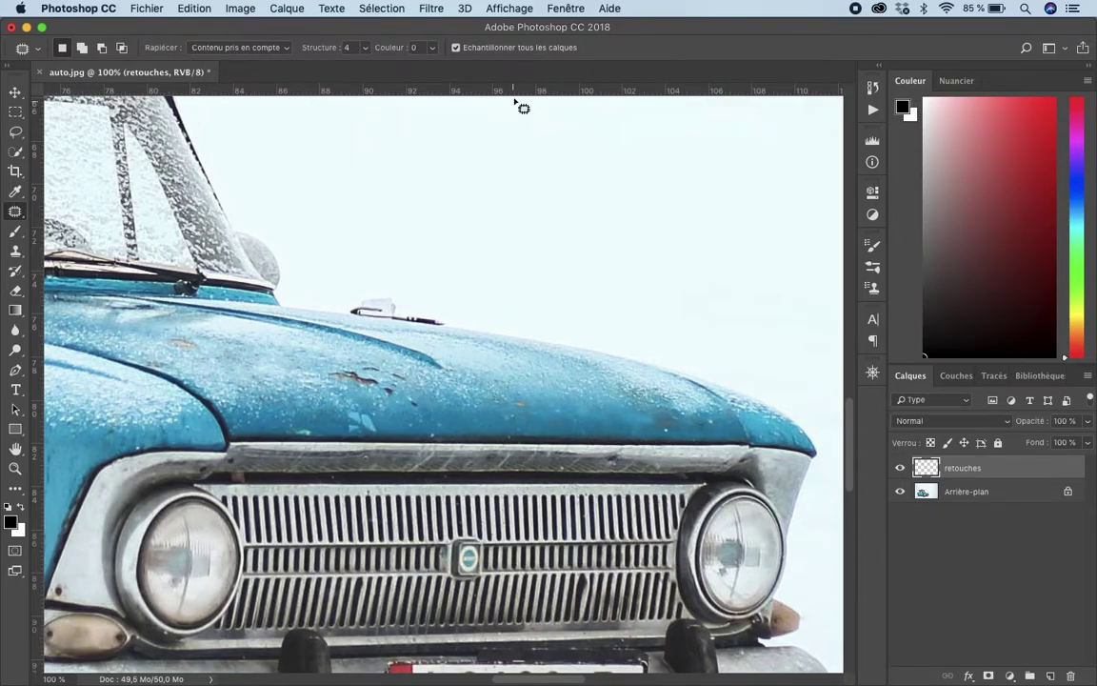
click(276, 48)
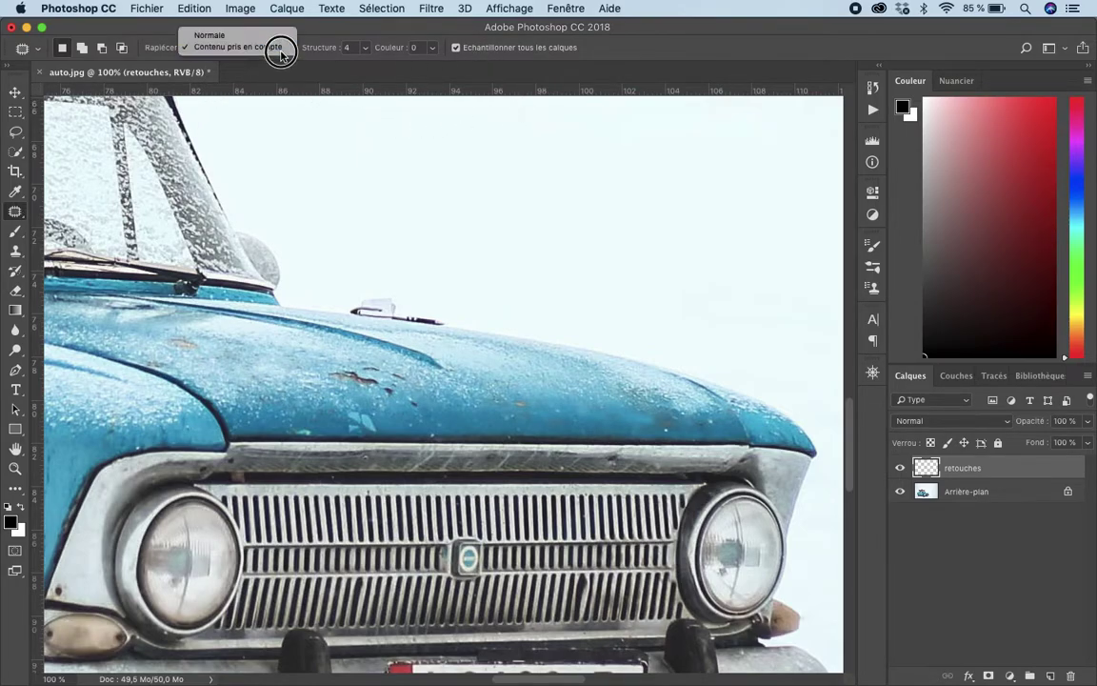
click(257, 35)
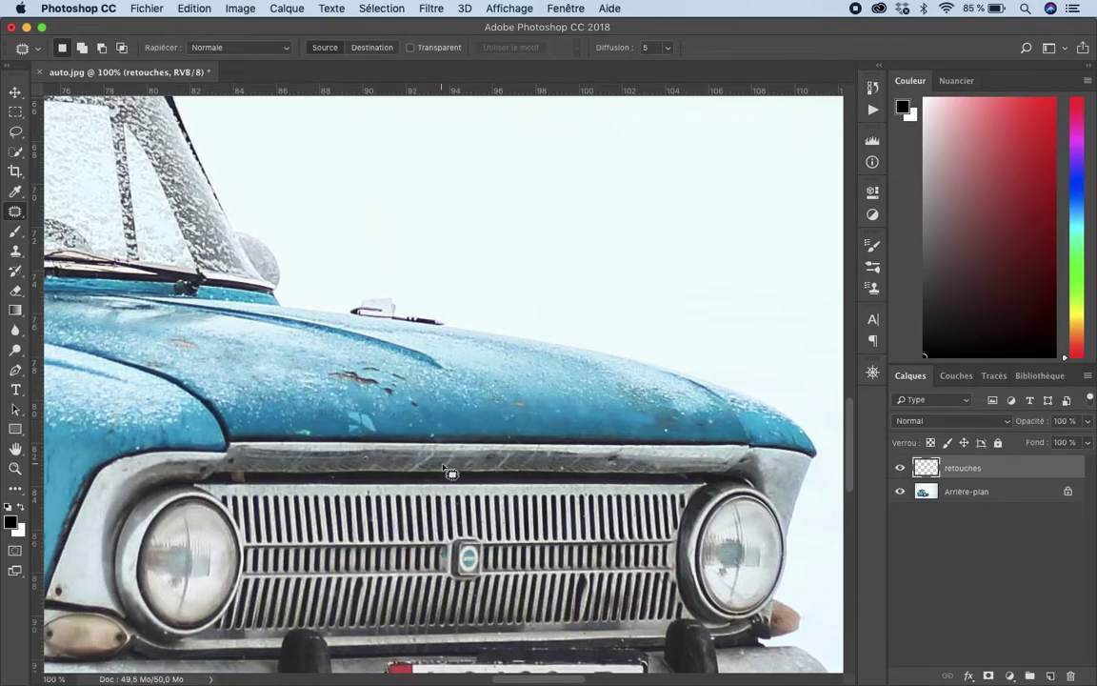
click(268, 49)
click(237, 59)
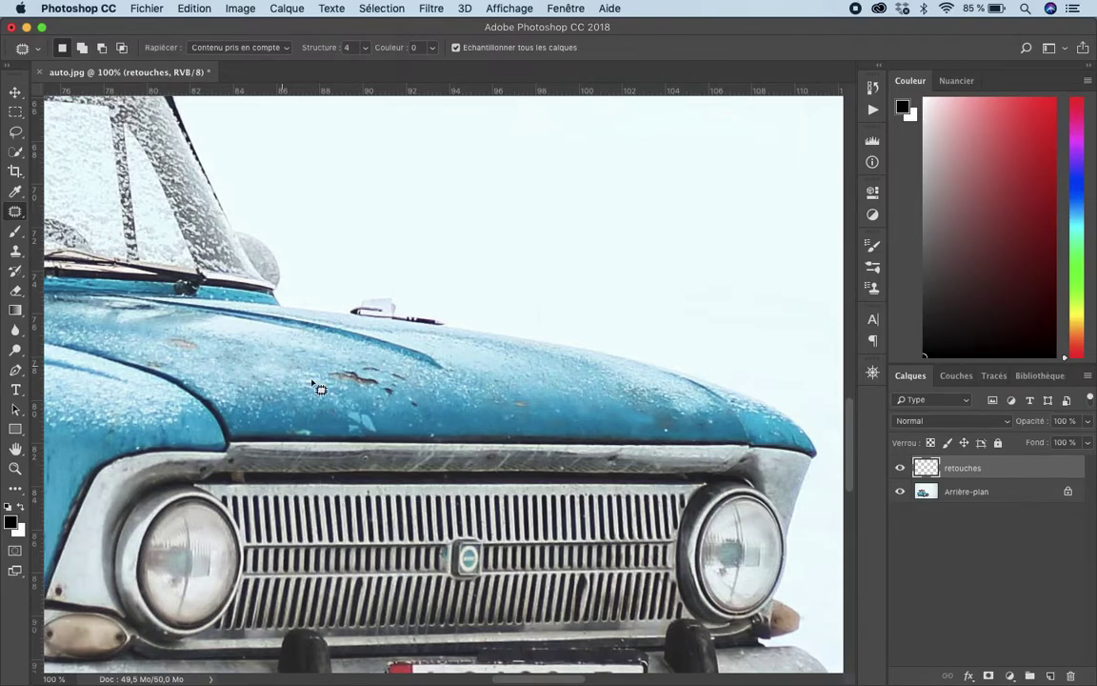
Step: Outline the rust marks in the middle of the hood, patch them with clean paint nearer the front, and deselect the area
click(359, 363)
mouse_move(360, 363)
mouse_down()
mouse_move(329, 375)
mouse_move(400, 407)
mouse_move(429, 404)
mouse_move(415, 373)
mouse_move(360, 363)
mouse_up()
mouse_move(386, 385)
mouse_down()
mouse_move(368, 375)
mouse_move(265, 372)
mouse_move(420, 382)
mouse_move(578, 372)
mouse_up()
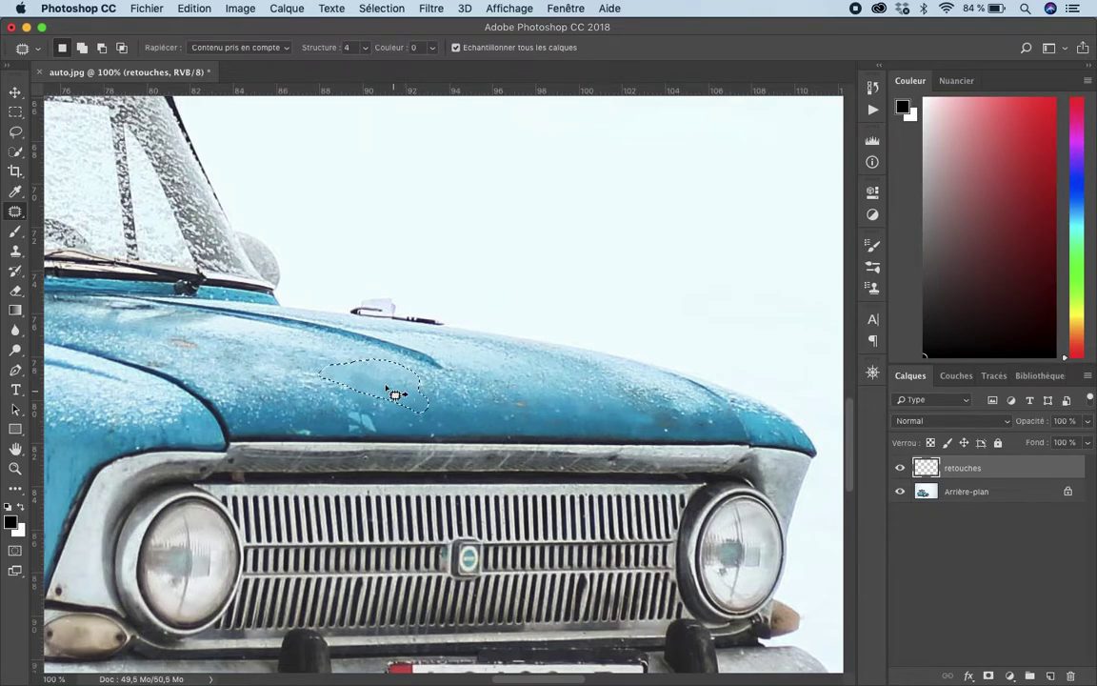
drag(390, 395, 529, 382)
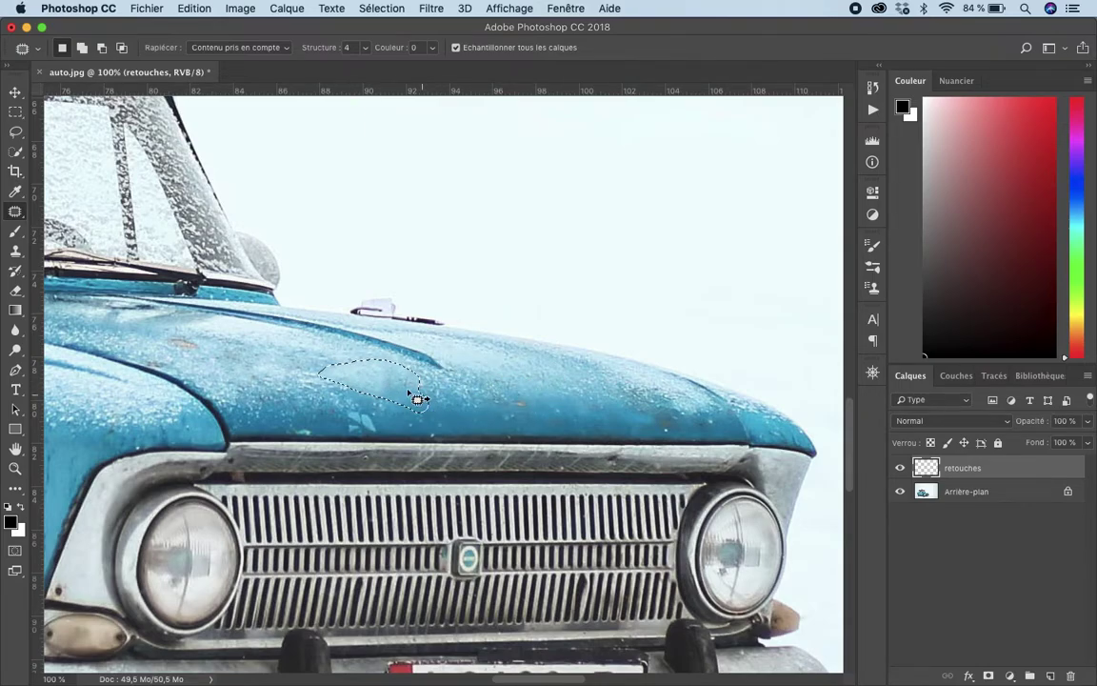
drag(407, 395, 622, 397)
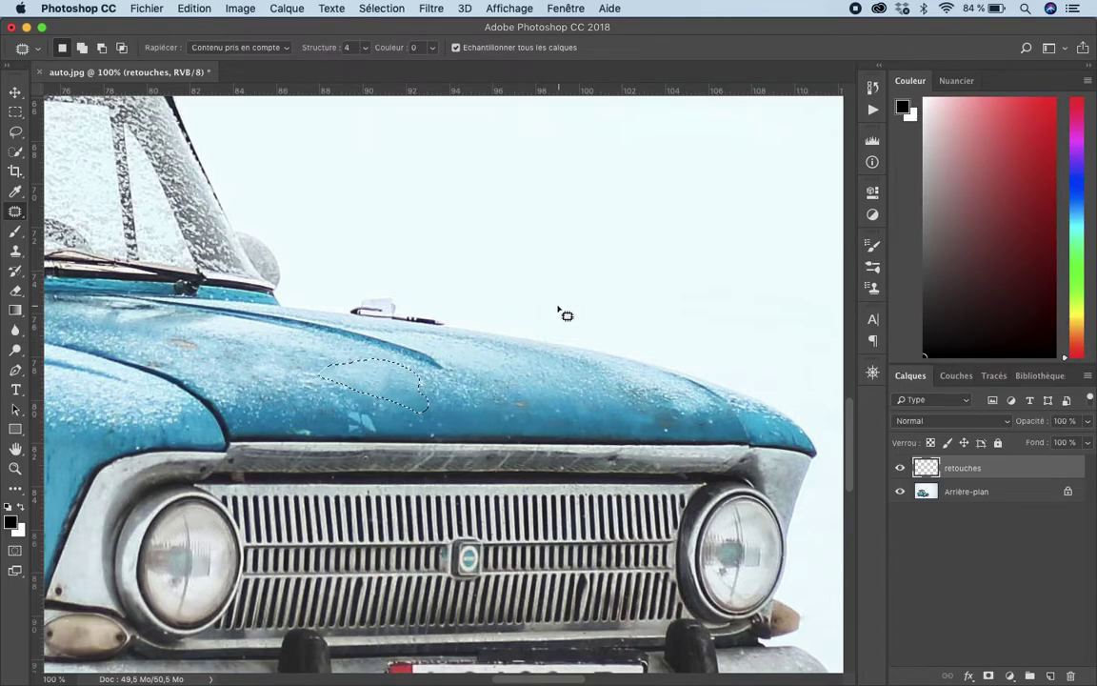
click(382, 9)
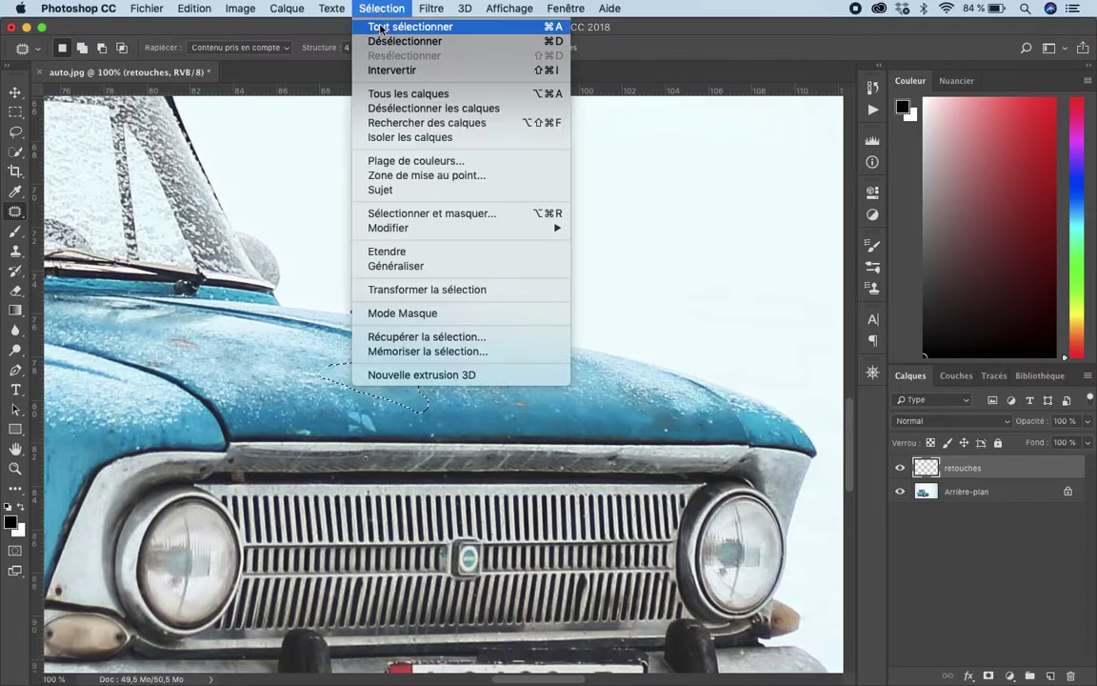
click(360, 41)
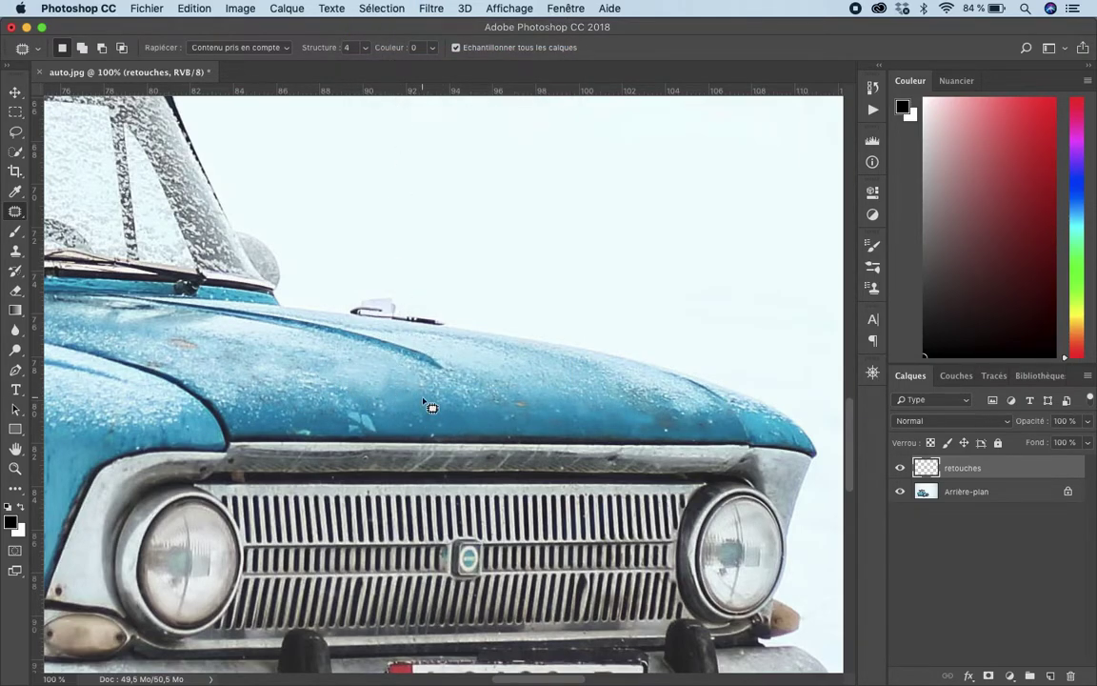
Step: Blend the edges of the patched hood area with the Spot Healing Brush, and compare it with the retouches layer hidden and shown
right_click(16, 212)
click(62, 209)
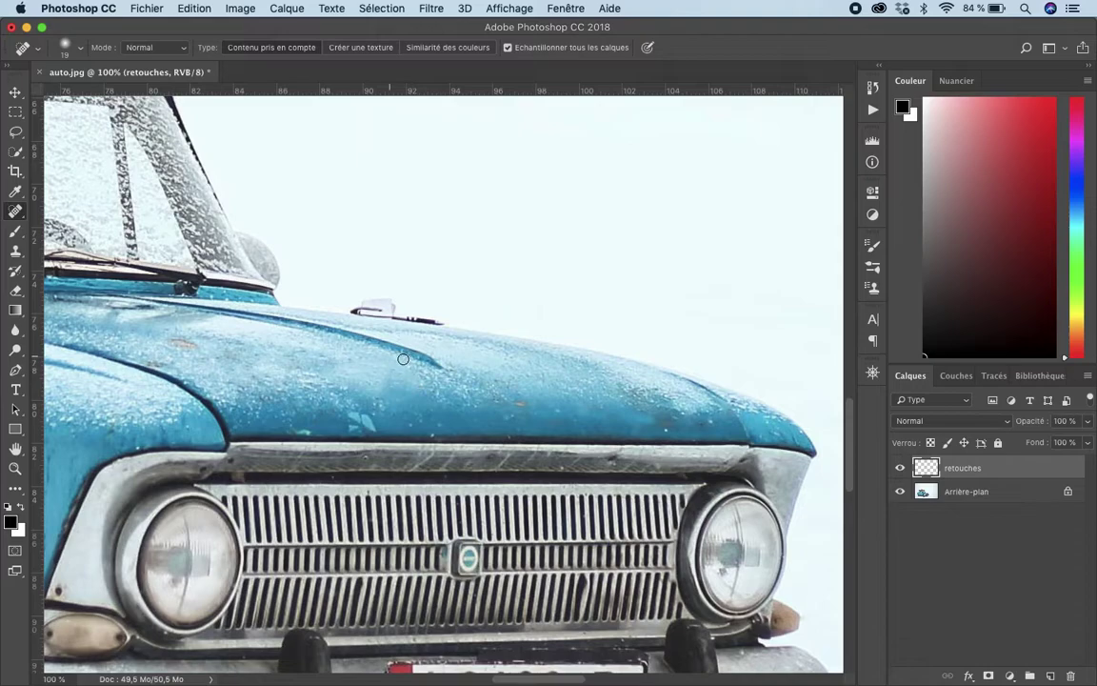
drag(419, 380, 364, 360)
click(330, 365)
click(347, 365)
click(321, 356)
click(398, 373)
click(900, 468)
click(900, 467)
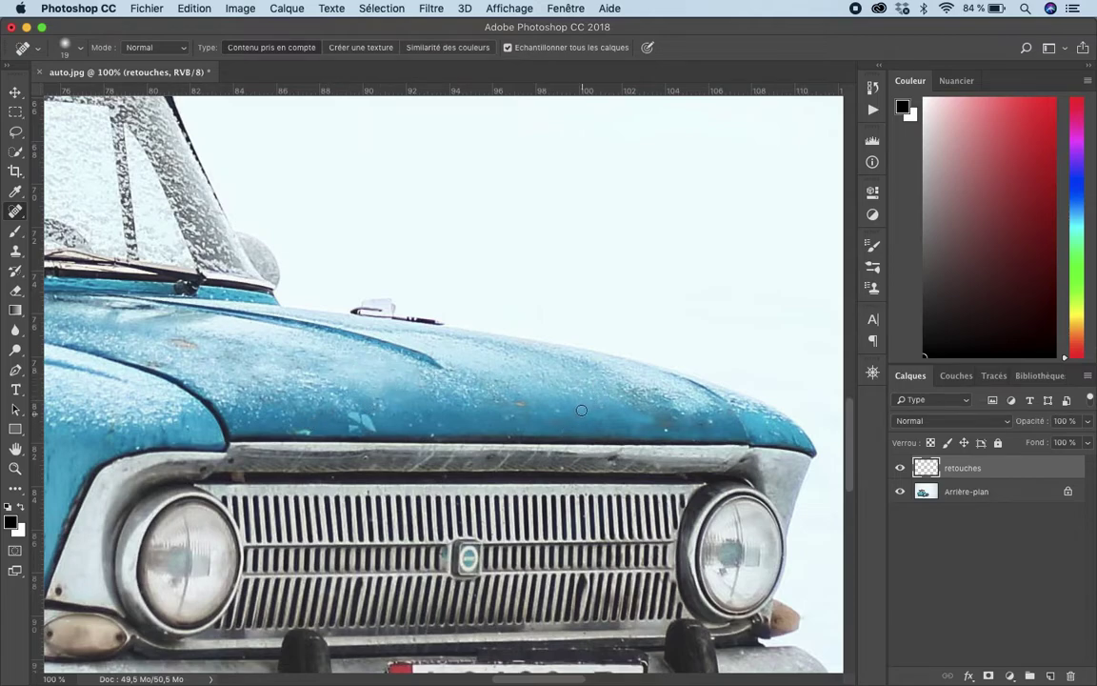
Step: Set the Clone Stamp to sample Tous les calques and clone clean paint over the small orange rust spot on the hood
click(15, 253)
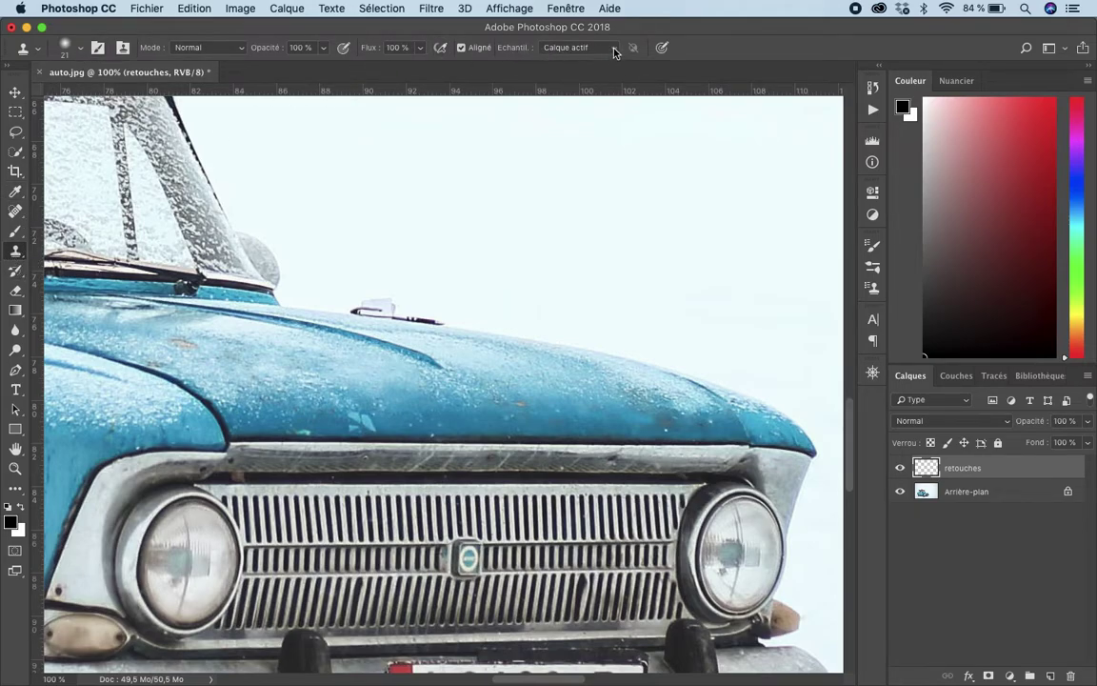
click(569, 48)
click(602, 71)
click(14, 254)
drag(531, 403, 576, 406)
click(583, 312)
key(super+z)
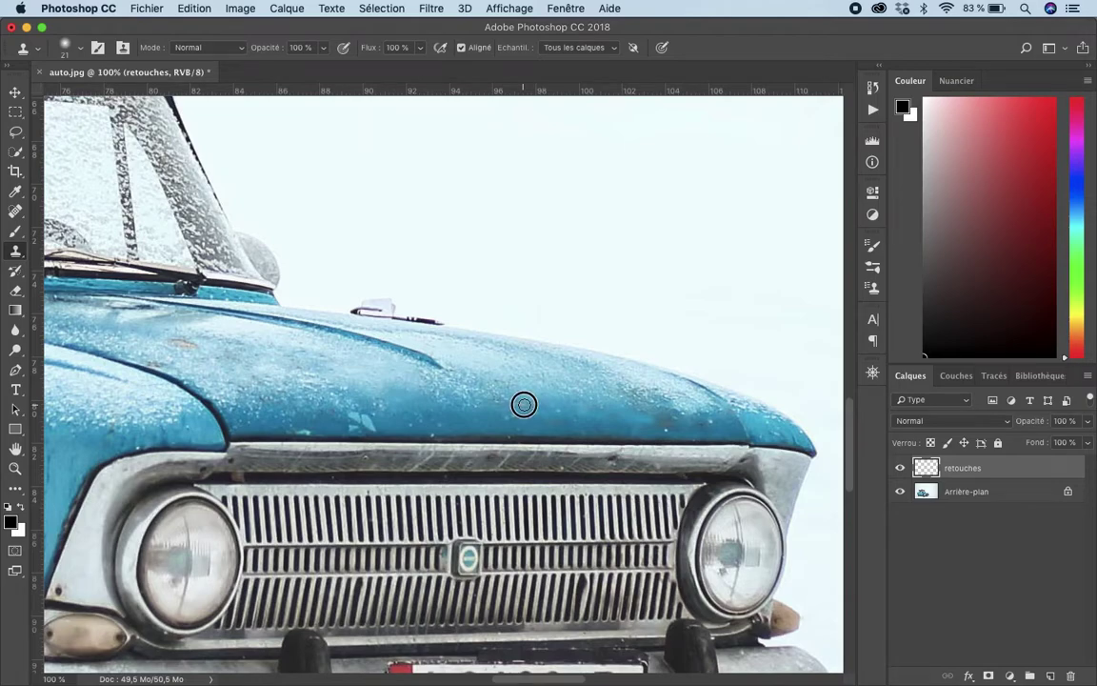
Step: Try cloning with different brush sizes and a stroke down the grille beside the headlight, and undo the grille stroke
key(bracketright)
key(bracketright)
key(bracketright)
key(bracketright)
key(bracketright)
key(bracketright)
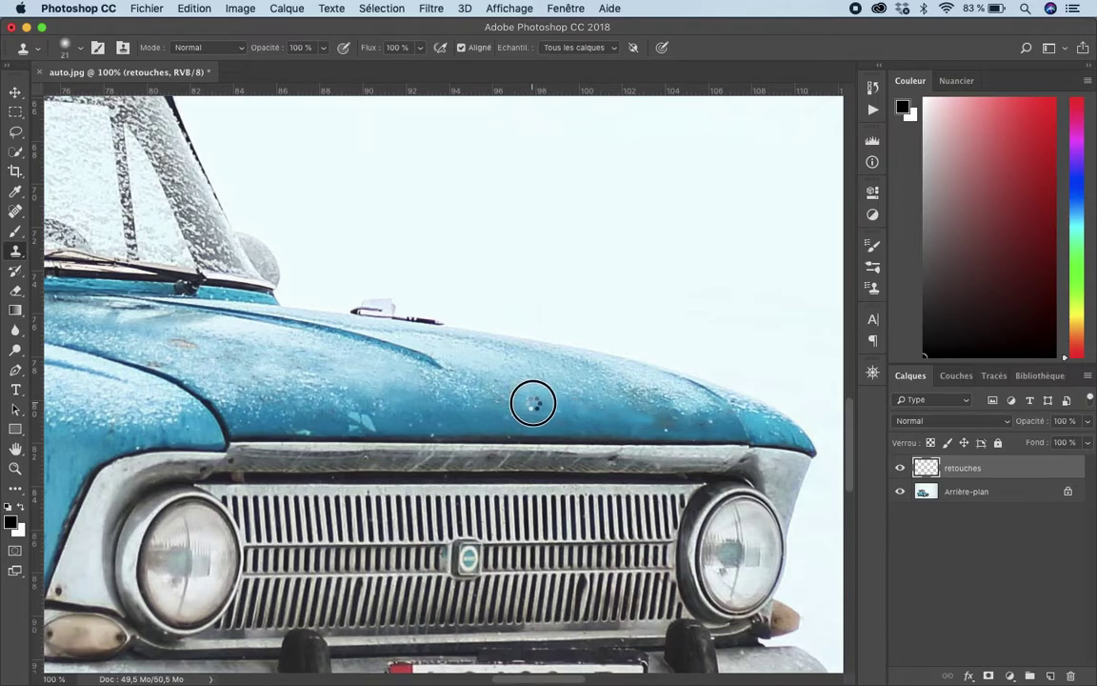
key(bracketleft)
key(bracketleft)
key(bracketleft)
key(bracketleft)
key(bracketleft)
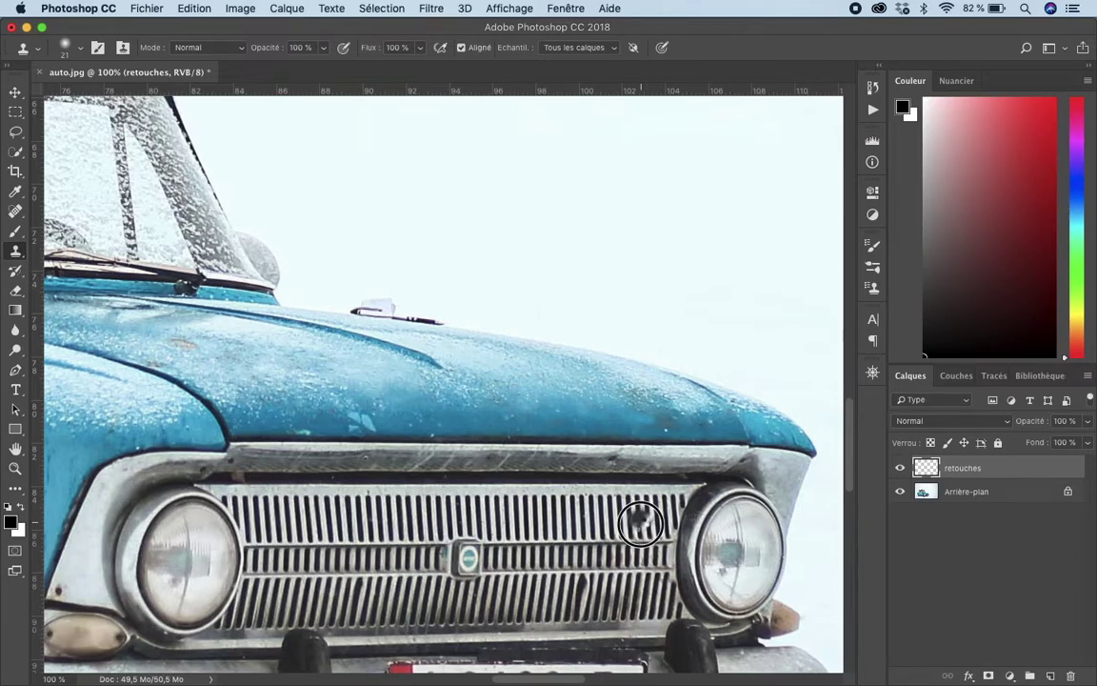
drag(637, 525, 651, 583)
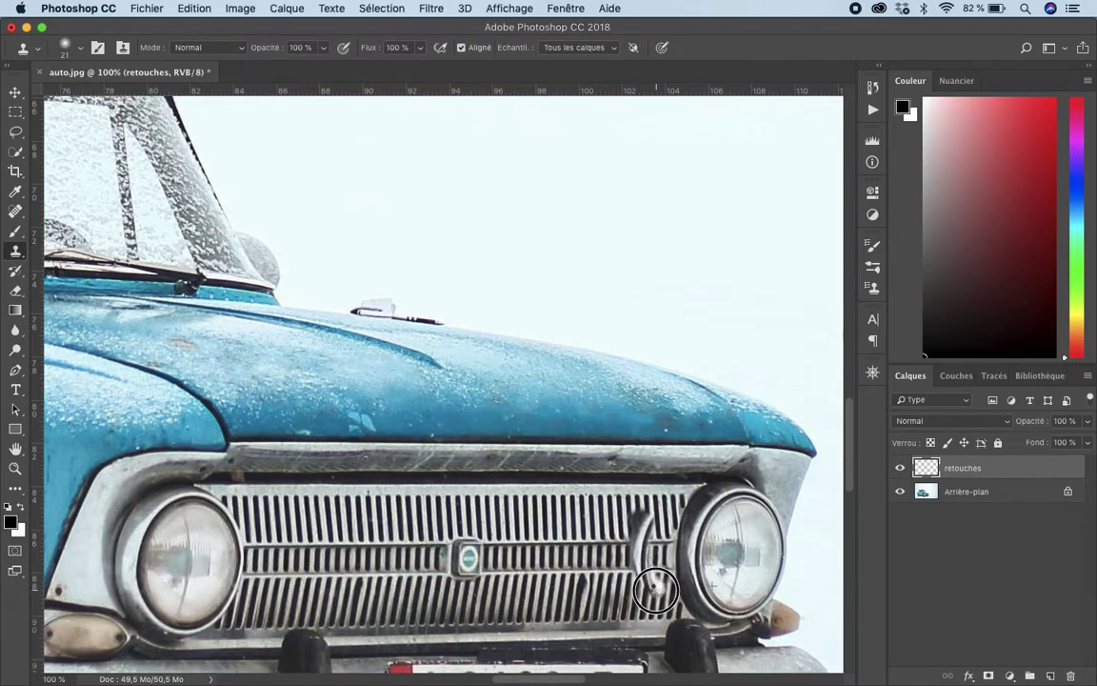
key(super+z)
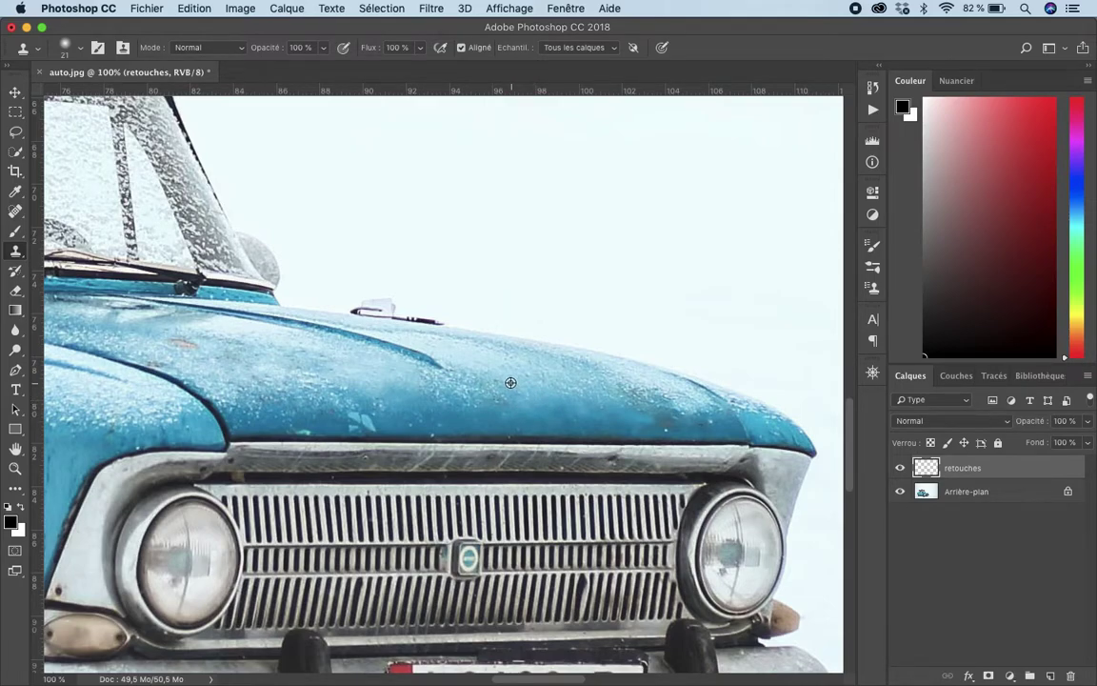
Step: Clone clean blue paint over the remaining small rust spots near the hood's front edge and below the windshield
alt+click(453, 346)
mouse_move(660, 425)
mouse_down()
mouse_move(701, 425)
mouse_move(668, 424)
mouse_move(677, 435)
mouse_move(650, 423)
mouse_move(682, 418)
mouse_move(661, 411)
mouse_up()
drag(545, 415, 529, 443)
mouse_move(217, 359)
mouse_down()
mouse_move(212, 339)
mouse_move(201, 343)
mouse_move(263, 352)
mouse_move(179, 345)
mouse_move(268, 352)
mouse_up()
click(177, 341)
mouse_move(182, 361)
mouse_down()
mouse_move(156, 363)
mouse_move(250, 375)
mouse_move(267, 373)
mouse_move(230, 357)
mouse_move(335, 361)
mouse_move(511, 434)
mouse_move(428, 430)
mouse_up()
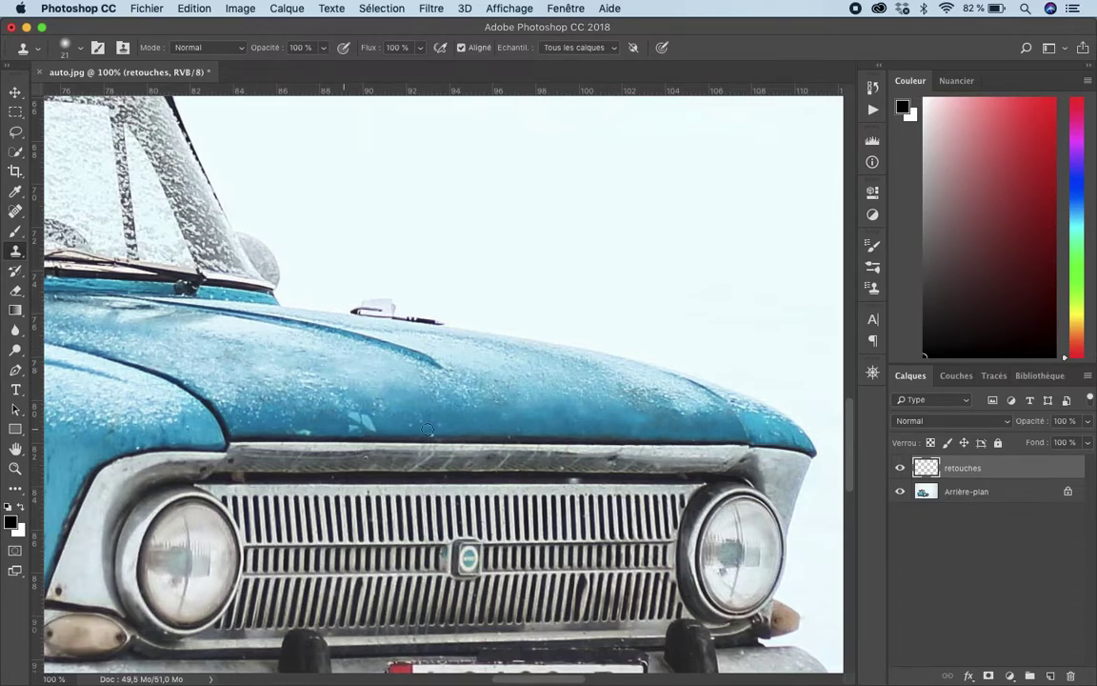
Step: Compare the hood before and after all retouches, and inspect the retouches layer alone without the Arrière-plan layer
click(900, 470)
click(901, 470)
click(899, 470)
click(898, 469)
click(900, 492)
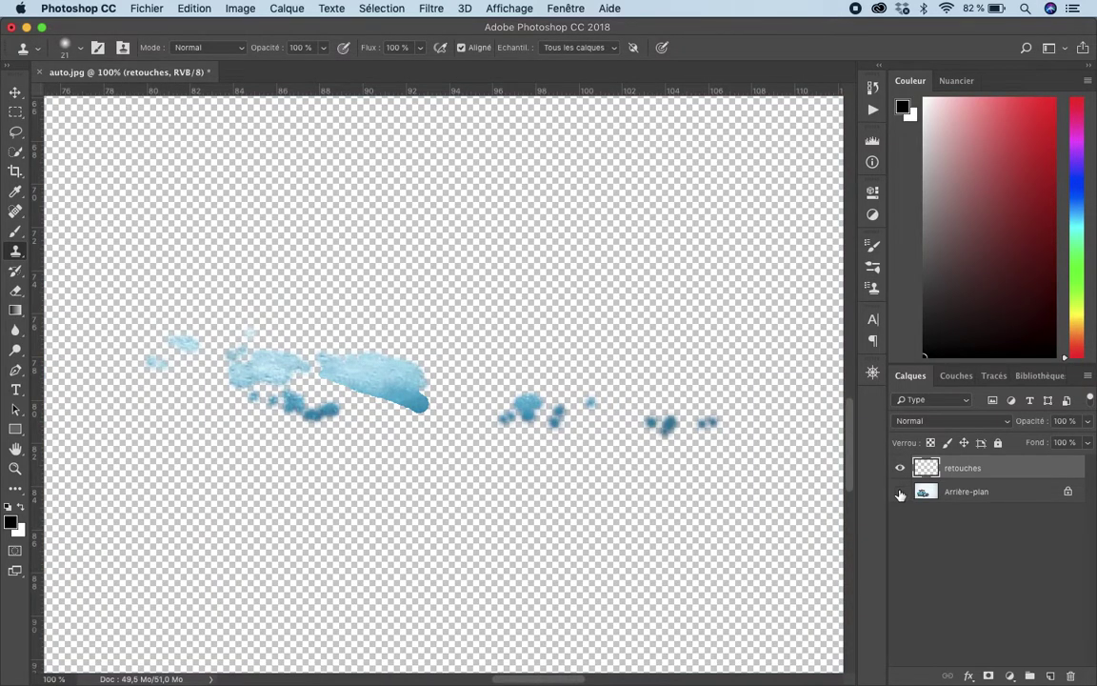
click(899, 492)
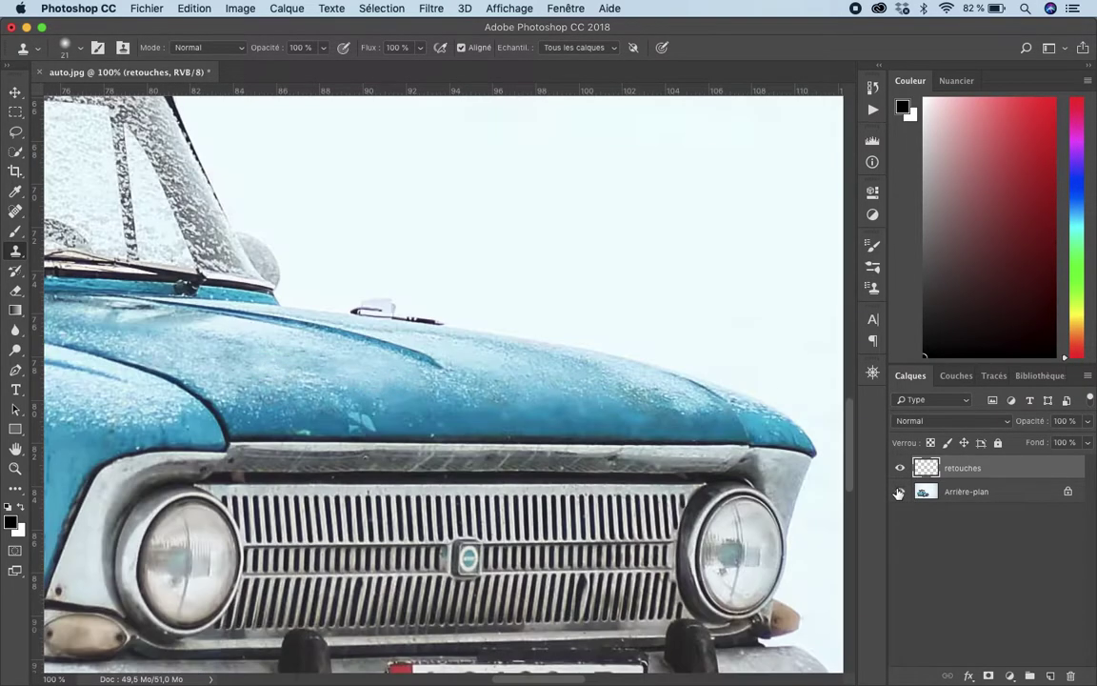